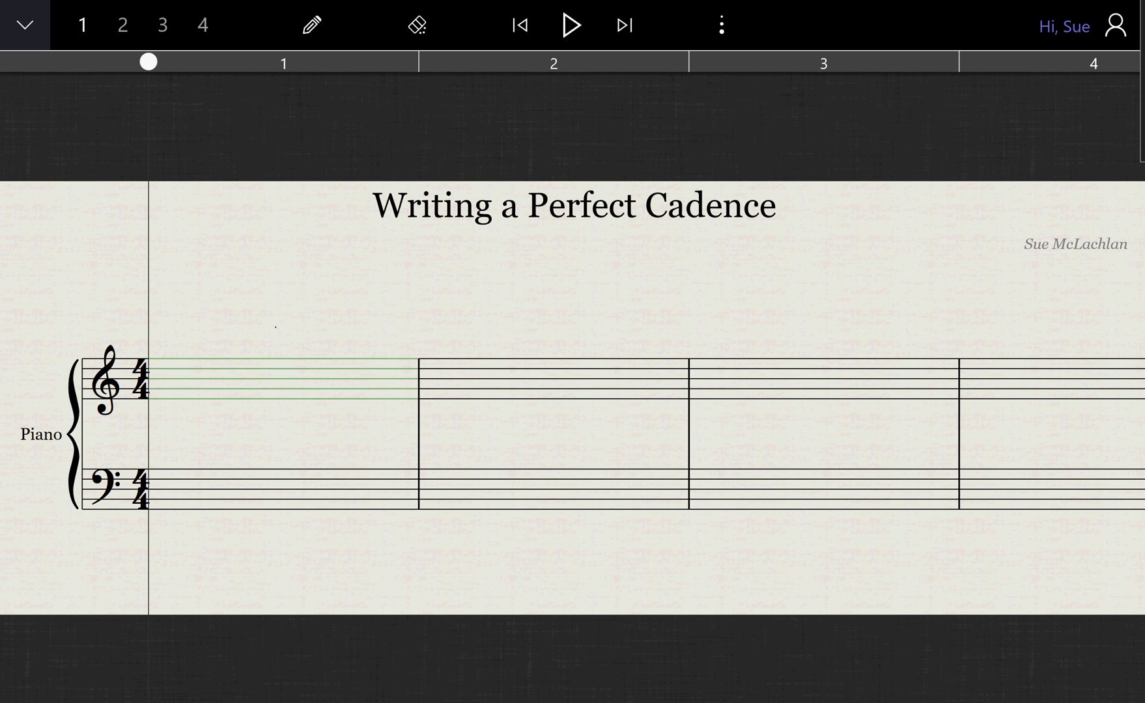
# - Annotate the chord numerals by handwriting V below bar 1 and I below bar 2
pyautogui.click(312, 25)
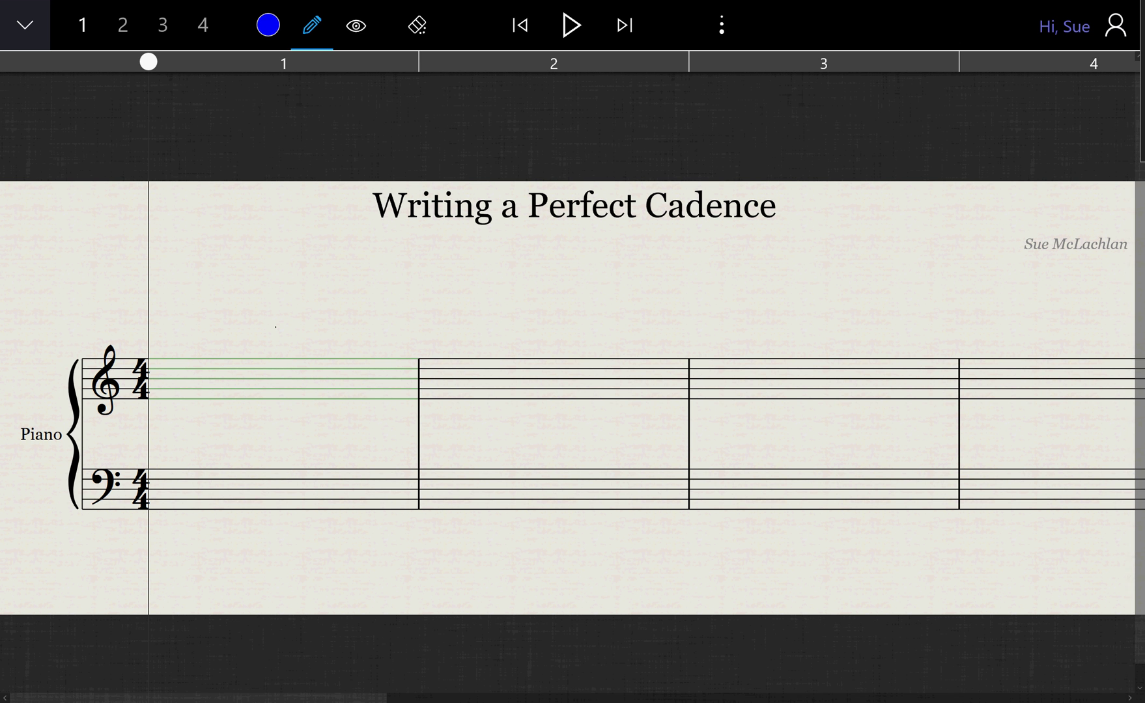
pyautogui.moveTo(163, 550)
pyautogui.mouseDown()
pyautogui.moveTo(173, 577)
pyautogui.moveTo(196, 543)
pyautogui.mouseUp()
pyautogui.moveTo(154, 579); pyautogui.dragTo(196, 570)
pyautogui.moveTo(451, 549)
pyautogui.mouseDown()
pyautogui.moveTo(450, 574)
pyautogui.moveTo(474, 542)
pyautogui.mouseUp()
pyautogui.moveTo(435, 579); pyautogui.dragTo(480, 568)
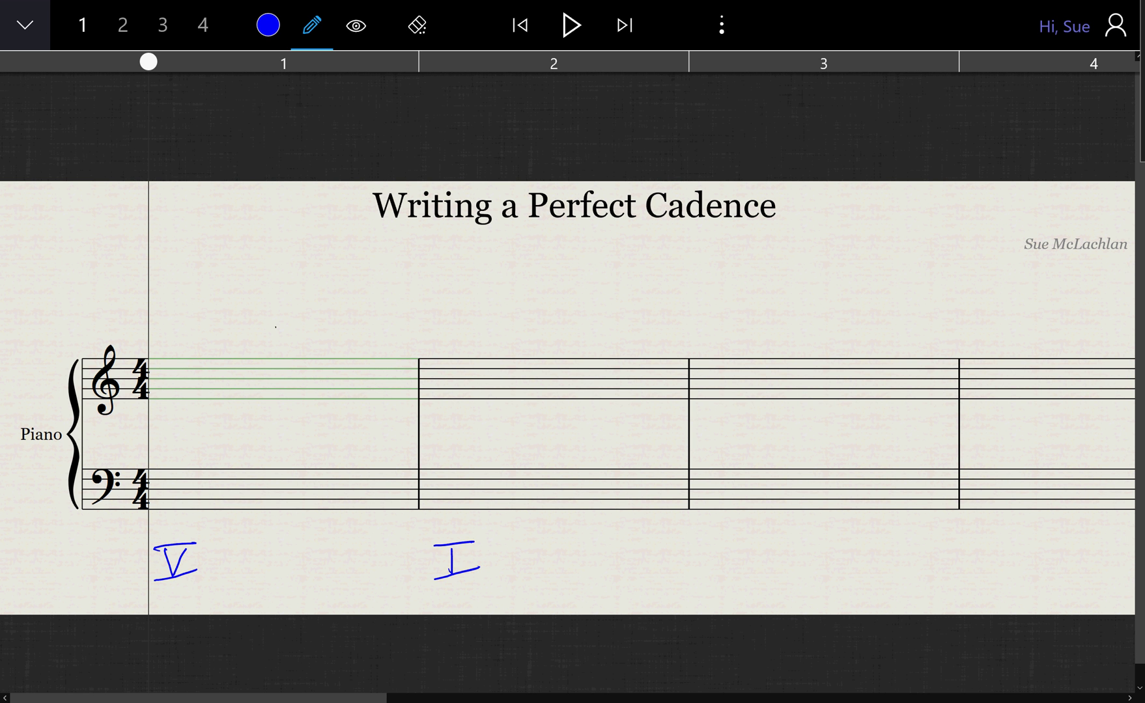
# - Handwrite the chord notes G B D G beside the V and C E G C beside the I
pyautogui.moveTo(476, 584)
pyautogui.mouseDown()
pyautogui.moveTo(464, 589)
pyautogui.moveTo(479, 599)
pyautogui.moveTo(500, 582)
pyautogui.moveTo(505, 593)
pyautogui.mouseUp()
pyautogui.moveTo(529, 581)
pyautogui.mouseDown()
pyautogui.moveTo(529, 596)
pyautogui.moveTo(536, 589)
pyautogui.mouseUp()
pyautogui.moveTo(215, 578)
pyautogui.mouseDown()
pyautogui.moveTo(211, 588)
pyautogui.moveTo(255, 594)
pyautogui.mouseUp()
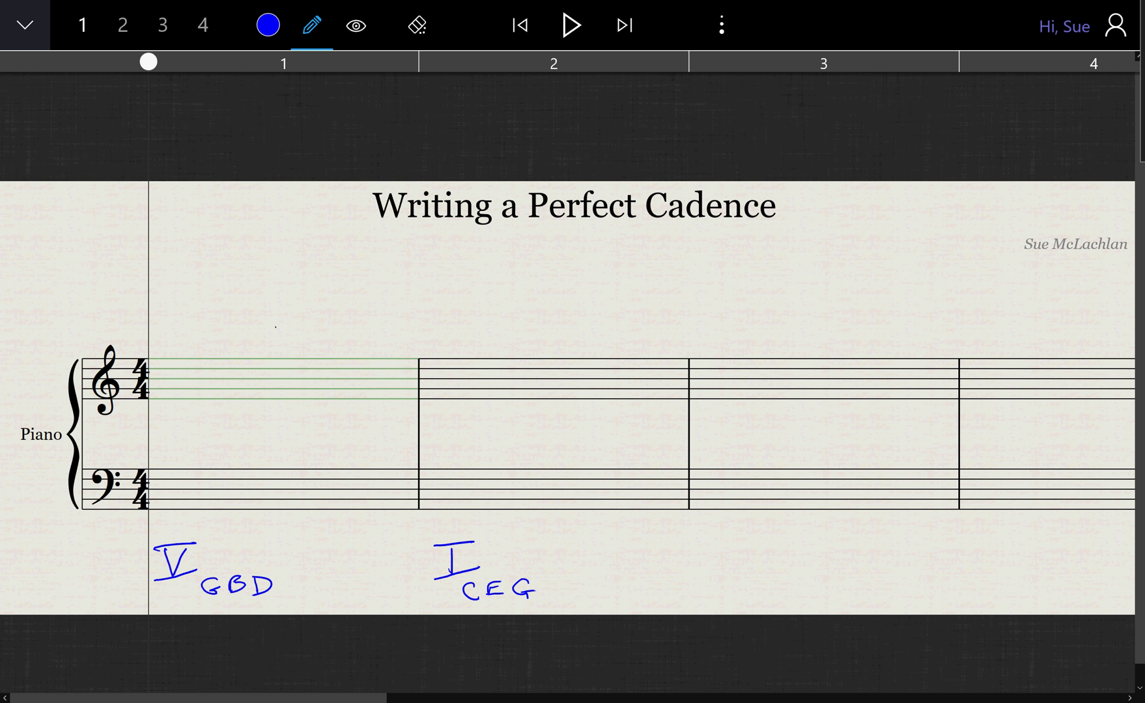
pyautogui.moveTo(555, 579); pyautogui.dragTo(556, 594)
pyautogui.moveTo(295, 577)
pyautogui.mouseDown()
pyautogui.moveTo(297, 594)
pyautogui.moveTo(303, 587)
pyautogui.mouseUp()
# - Leave annotation mode and enter bass whole notes on the bass staff, G in bar 1 and C in bar 2
pyautogui.click(312, 24)
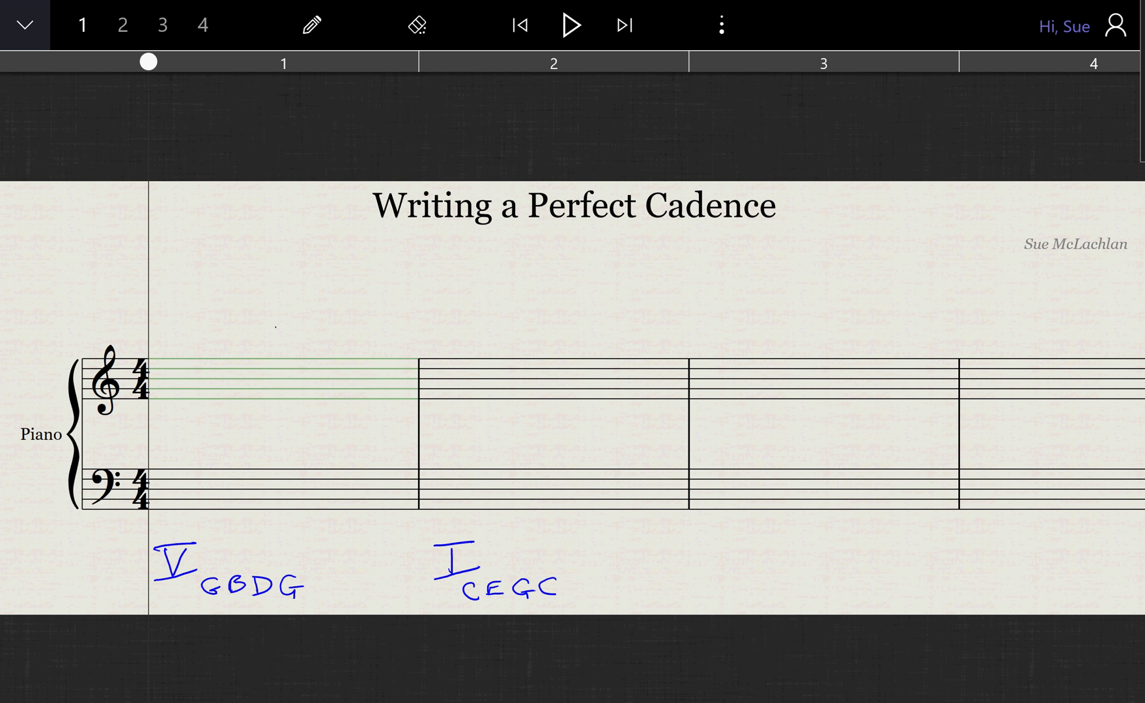
pyautogui.moveTo(198, 471); pyautogui.dragTo(196, 471)
pyautogui.moveTo(461, 489); pyautogui.dragTo(460, 490)
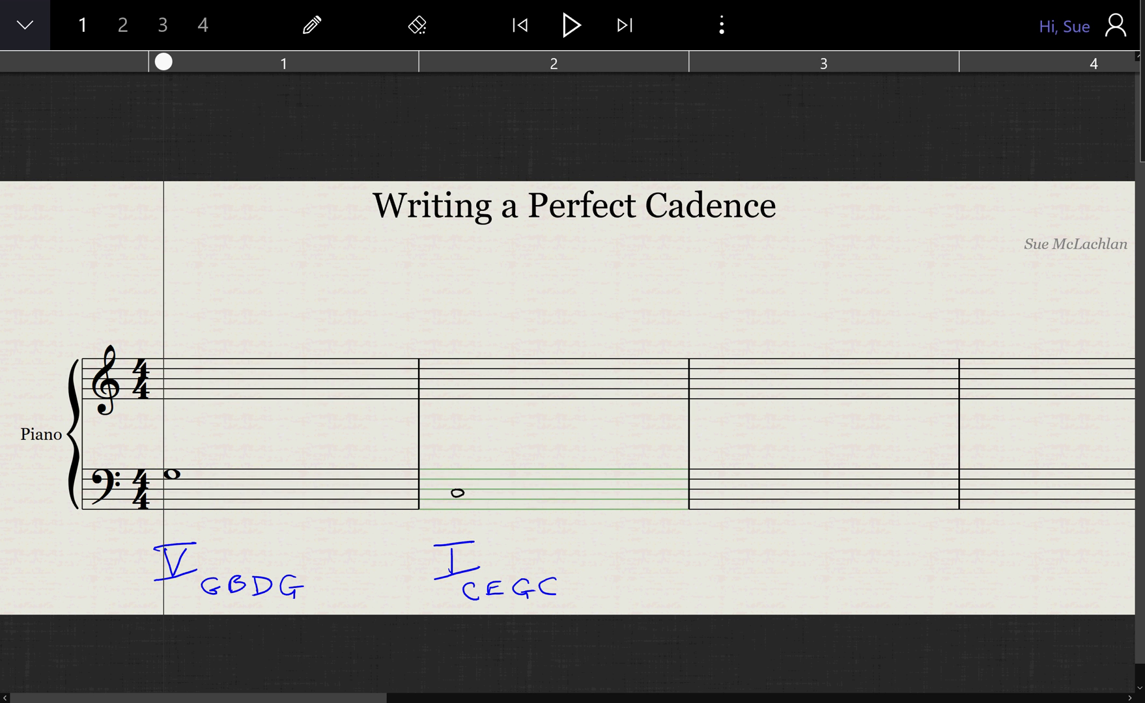
# - Annotate the first rule, "① Bass – root", in the space above bars 2 and 3
pyautogui.click(312, 26)
pyautogui.moveTo(657, 257)
pyautogui.mouseDown()
pyautogui.moveTo(658, 274)
pyautogui.moveTo(670, 259)
pyautogui.moveTo(641, 261)
pyautogui.moveTo(680, 275)
pyautogui.moveTo(729, 265)
pyautogui.moveTo(718, 269)
pyautogui.mouseUp()
pyautogui.moveTo(746, 258)
pyautogui.mouseDown()
pyautogui.moveTo(734, 270)
pyautogui.moveTo(772, 262)
pyautogui.mouseUp()
pyautogui.moveTo(781, 265)
pyautogui.mouseDown()
pyautogui.moveTo(831, 264)
pyautogui.moveTo(844, 248)
pyautogui.mouseUp()
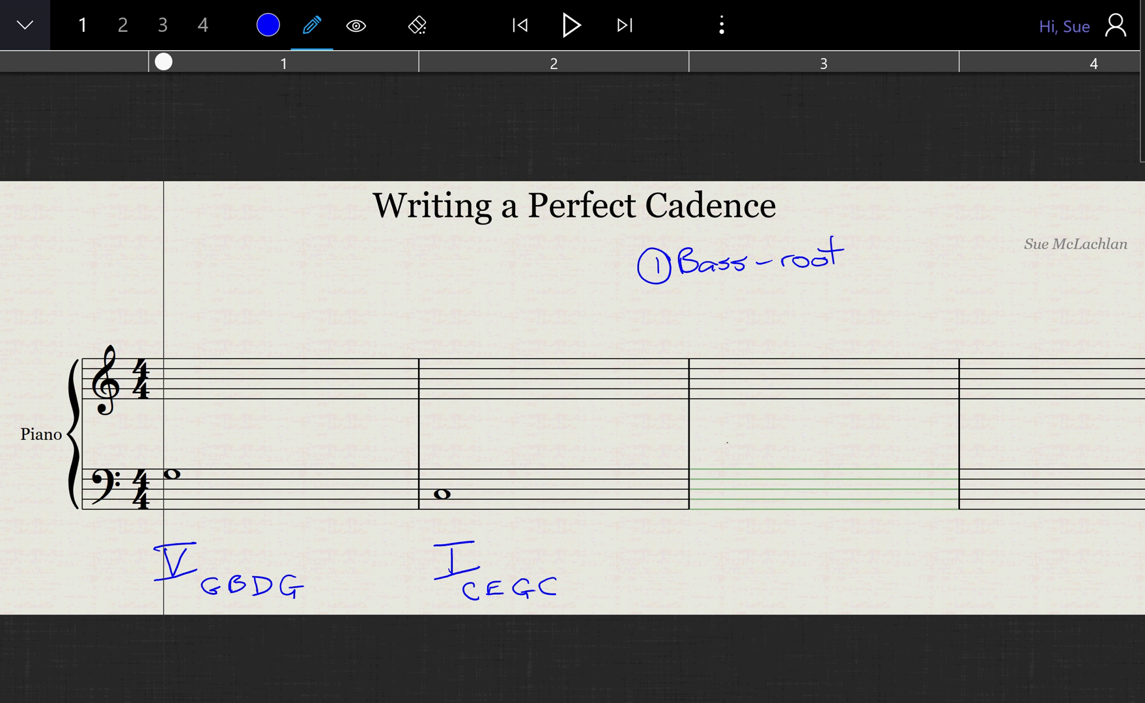
pyautogui.click(312, 25)
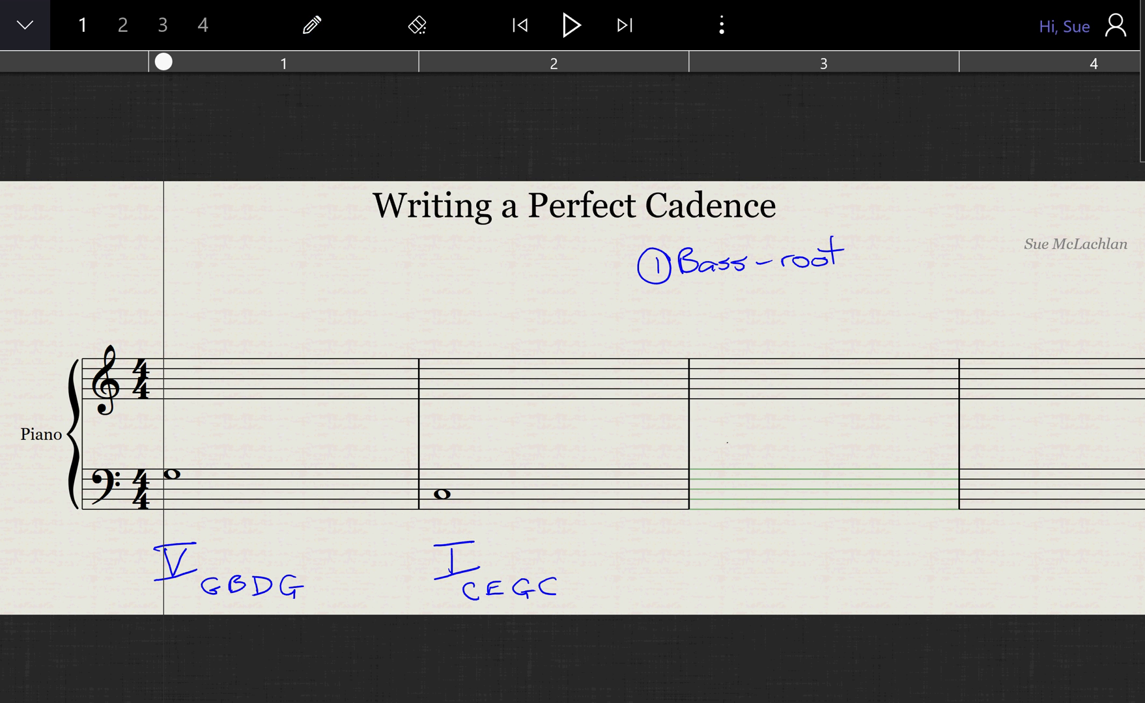
# - Handwrite the second rule, "② Same note same part", below the first rule
pyautogui.click(312, 26)
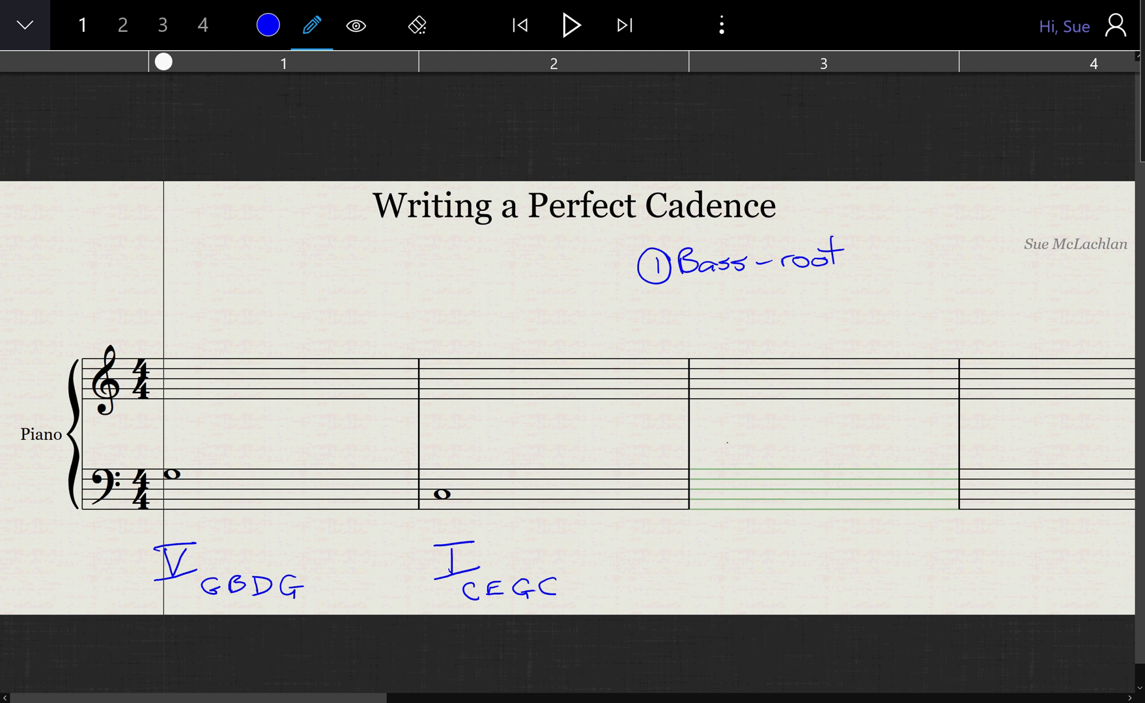
pyautogui.moveTo(648, 299)
pyautogui.mouseDown()
pyautogui.moveTo(672, 299)
pyautogui.moveTo(645, 295)
pyautogui.moveTo(776, 308)
pyautogui.mouseUp()
pyautogui.moveTo(789, 302); pyautogui.dragTo(826, 301)
pyautogui.moveTo(829, 274)
pyautogui.mouseDown()
pyautogui.moveTo(833, 298)
pyautogui.moveTo(854, 302)
pyautogui.moveTo(840, 283)
pyautogui.moveTo(868, 297)
pyautogui.moveTo(947, 295)
pyautogui.mouseUp()
pyautogui.click(884, 286)
pyautogui.hotkey('ctrl', 'z')
pyautogui.moveTo(963, 286); pyautogui.dragTo(1002, 281)
pyautogui.moveTo(1011, 260); pyautogui.dragTo(1007, 288)
pyautogui.moveTo(1004, 276); pyautogui.dragTo(1026, 273)
# - Cross out the first G and first C in the chord note lists and circle the remaining G in each
pyautogui.moveTo(485, 568); pyautogui.dragTo(461, 604)
pyautogui.moveTo(221, 568); pyautogui.dragTo(197, 604)
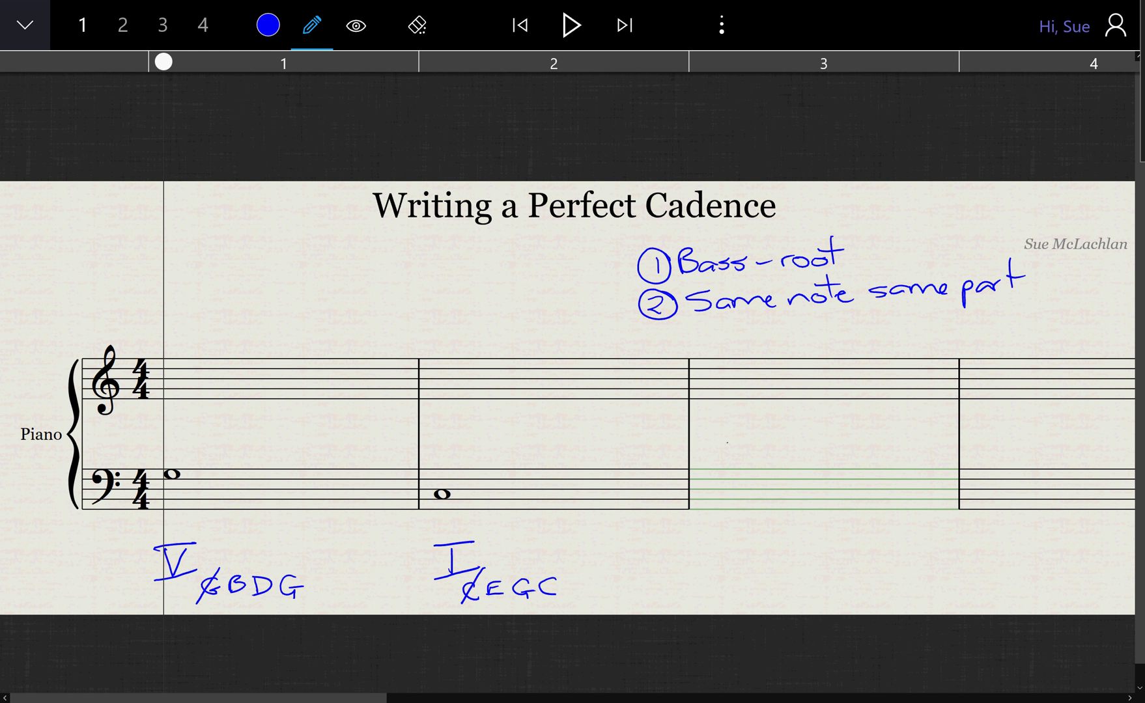
pyautogui.moveTo(295, 570); pyautogui.dragTo(292, 572)
pyautogui.moveTo(526, 573)
pyautogui.mouseDown()
pyautogui.moveTo(529, 604)
pyautogui.moveTo(533, 576)
pyautogui.mouseUp()
# - Leave annotation mode and enter a whole note G on the treble staff in both bar 1 and bar 2
pyautogui.click(312, 25)
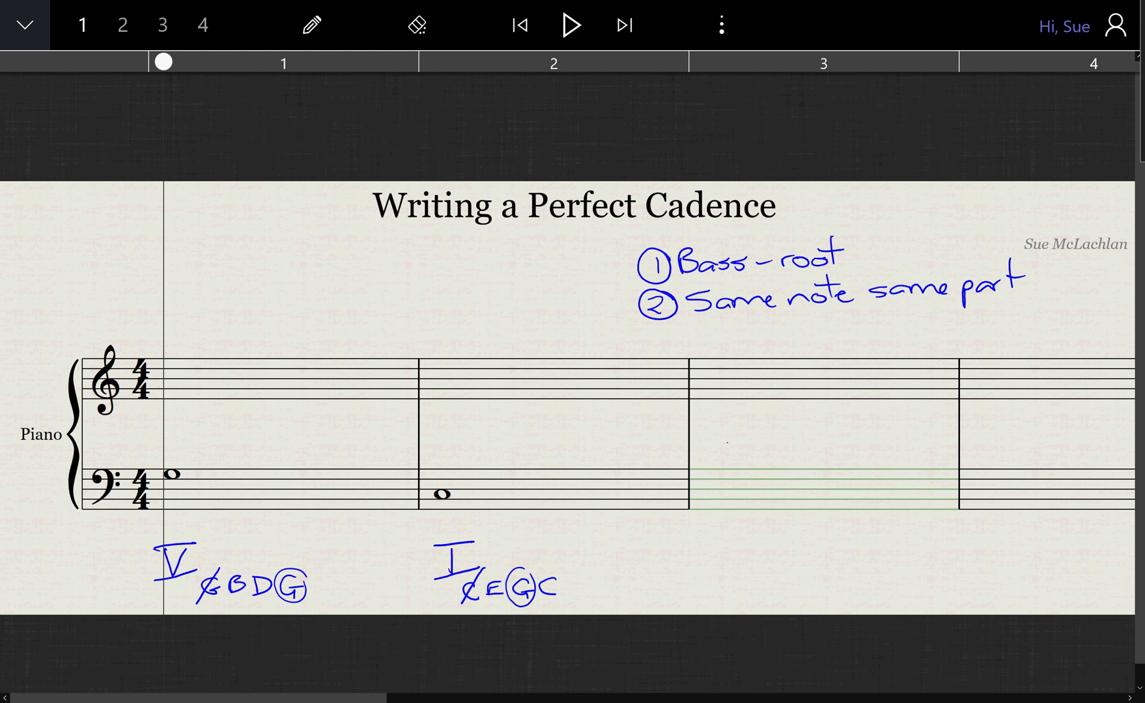
pyautogui.moveTo(183, 383)
pyautogui.mouseDown()
pyautogui.moveTo(175, 389)
pyautogui.moveTo(183, 383)
pyautogui.mouseUp()
pyautogui.moveTo(454, 383)
pyautogui.mouseDown()
pyautogui.moveTo(452, 394)
pyautogui.moveTo(455, 384)
pyautogui.mouseUp()
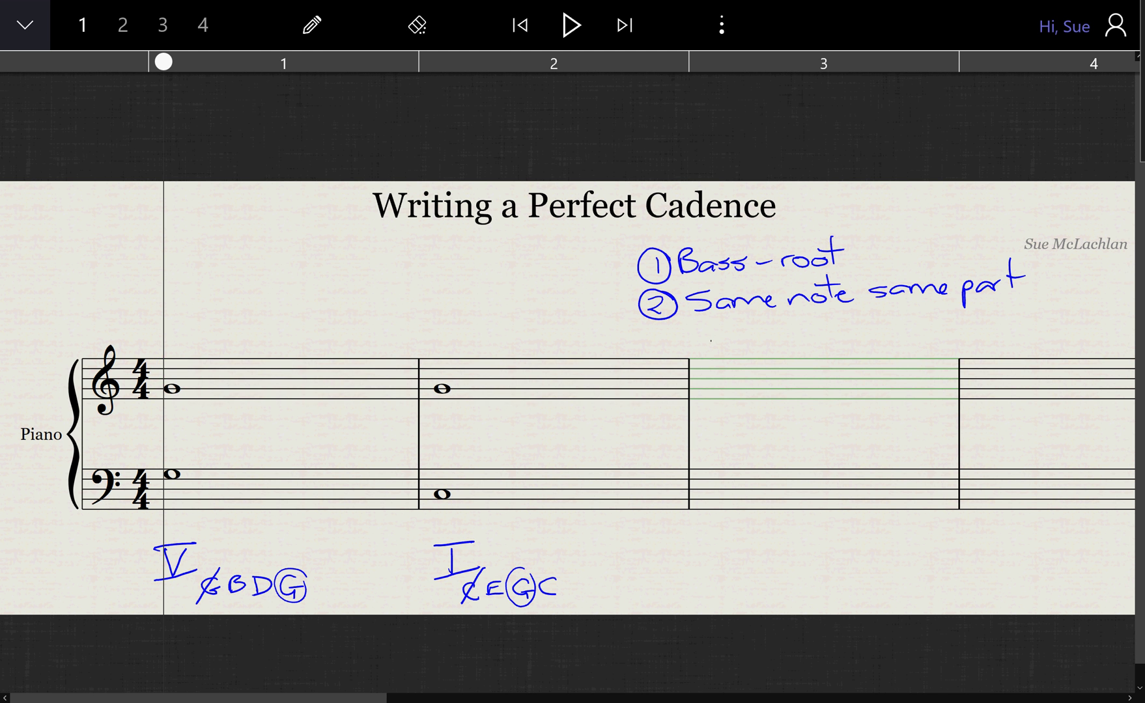
# - Switch to annotating and cross out the circled G in both chord note lists
pyautogui.click(312, 25)
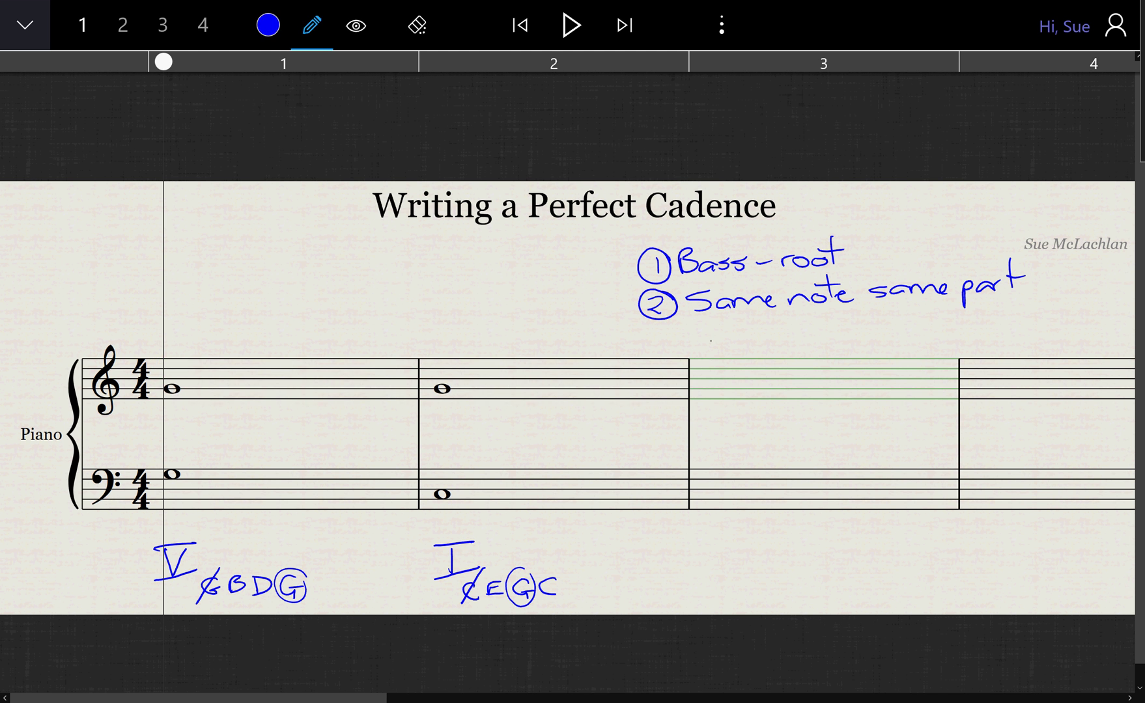
pyautogui.moveTo(304, 564); pyautogui.dragTo(280, 602)
pyautogui.moveTo(533, 560); pyautogui.dragTo(508, 613)
# - Handwrite the third rule, "③ move as little as possible", below the second rule
pyautogui.moveTo(654, 333)
pyautogui.mouseDown()
pyautogui.moveTo(655, 352)
pyautogui.moveTo(645, 341)
pyautogui.moveTo(677, 336)
pyautogui.moveTo(693, 350)
pyautogui.moveTo(748, 336)
pyautogui.mouseUp()
pyautogui.moveTo(753, 339); pyautogui.dragTo(806, 344)
pyautogui.moveTo(838, 315)
pyautogui.mouseDown()
pyautogui.moveTo(840, 340)
pyautogui.moveTo(854, 340)
pyautogui.mouseUp()
pyautogui.moveTo(836, 324)
pyautogui.mouseDown()
pyautogui.moveTo(860, 322)
pyautogui.moveTo(866, 340)
pyautogui.moveTo(887, 340)
pyautogui.mouseUp()
pyautogui.moveTo(915, 329)
pyautogui.mouseDown()
pyautogui.moveTo(951, 353)
pyautogui.moveTo(958, 333)
pyautogui.mouseUp()
pyautogui.moveTo(971, 323)
pyautogui.mouseDown()
pyautogui.moveTo(977, 333)
pyautogui.moveTo(1012, 328)
pyautogui.mouseUp()
pyautogui.moveTo(1026, 300)
pyautogui.mouseDown()
pyautogui.moveTo(1024, 332)
pyautogui.moveTo(1044, 325)
pyautogui.mouseUp()
pyautogui.moveTo(1055, 325)
pyautogui.mouseDown()
pyautogui.moveTo(1063, 317)
pyautogui.moveTo(1068, 332)
pyautogui.mouseUp()
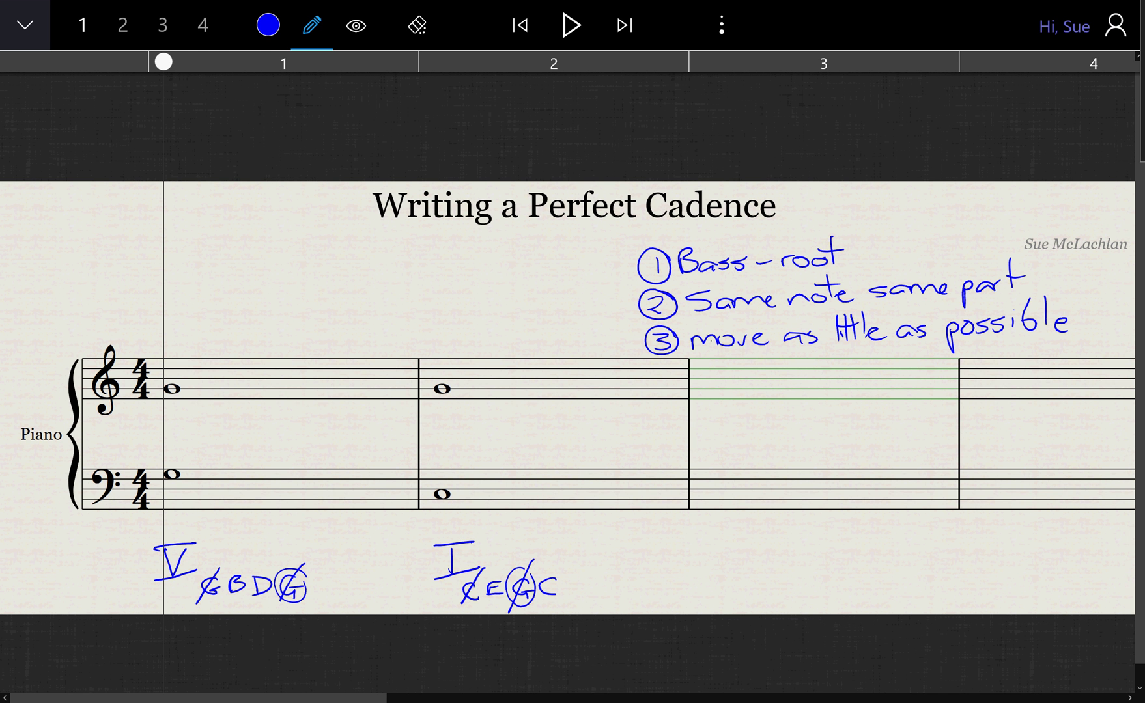
# - Handwrite the fourth rule, "④ leading note → tonic", between the staves, with "7th" and "8th" below its two terms
pyautogui.moveTo(708, 406)
pyautogui.mouseDown()
pyautogui.moveTo(722, 423)
pyautogui.moveTo(713, 430)
pyautogui.moveTo(716, 403)
pyautogui.moveTo(740, 433)
pyautogui.moveTo(844, 423)
pyautogui.moveTo(826, 453)
pyautogui.moveTo(897, 418)
pyautogui.mouseUp()
pyautogui.moveTo(904, 402)
pyautogui.mouseDown()
pyautogui.moveTo(907, 425)
pyautogui.moveTo(924, 427)
pyautogui.moveTo(915, 407)
pyautogui.moveTo(978, 417)
pyautogui.moveTo(971, 429)
pyautogui.mouseUp()
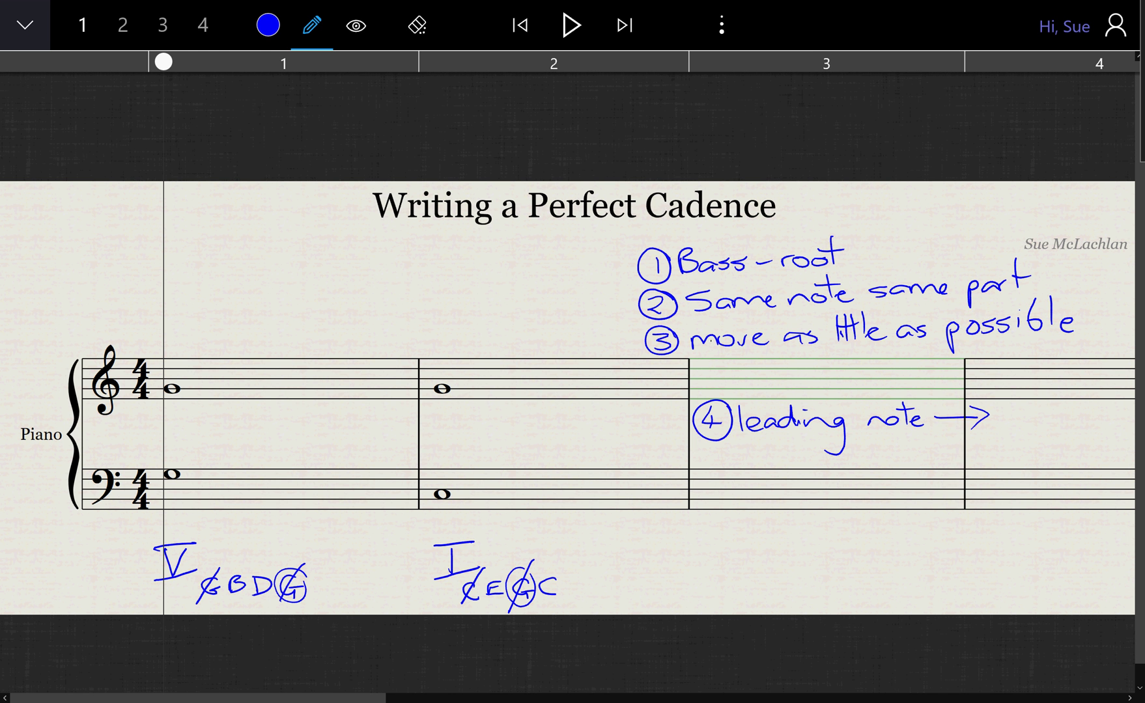
pyautogui.moveTo(787, 443)
pyautogui.mouseDown()
pyautogui.moveTo(810, 460)
pyautogui.moveTo(822, 451)
pyautogui.mouseUp()
pyautogui.moveTo(818, 443); pyautogui.dragTo(854, 449)
pyautogui.moveTo(1003, 405)
pyautogui.mouseDown()
pyautogui.moveTo(1001, 425)
pyautogui.moveTo(1015, 417)
pyautogui.mouseUp()
pyautogui.moveTo(1028, 416)
pyautogui.mouseDown()
pyautogui.moveTo(1080, 425)
pyautogui.moveTo(1020, 449)
pyautogui.moveTo(1041, 441)
pyautogui.mouseUp()
pyautogui.moveTo(1046, 433)
pyautogui.mouseDown()
pyautogui.moveTo(1045, 444)
pyautogui.moveTo(1073, 448)
pyautogui.mouseUp()
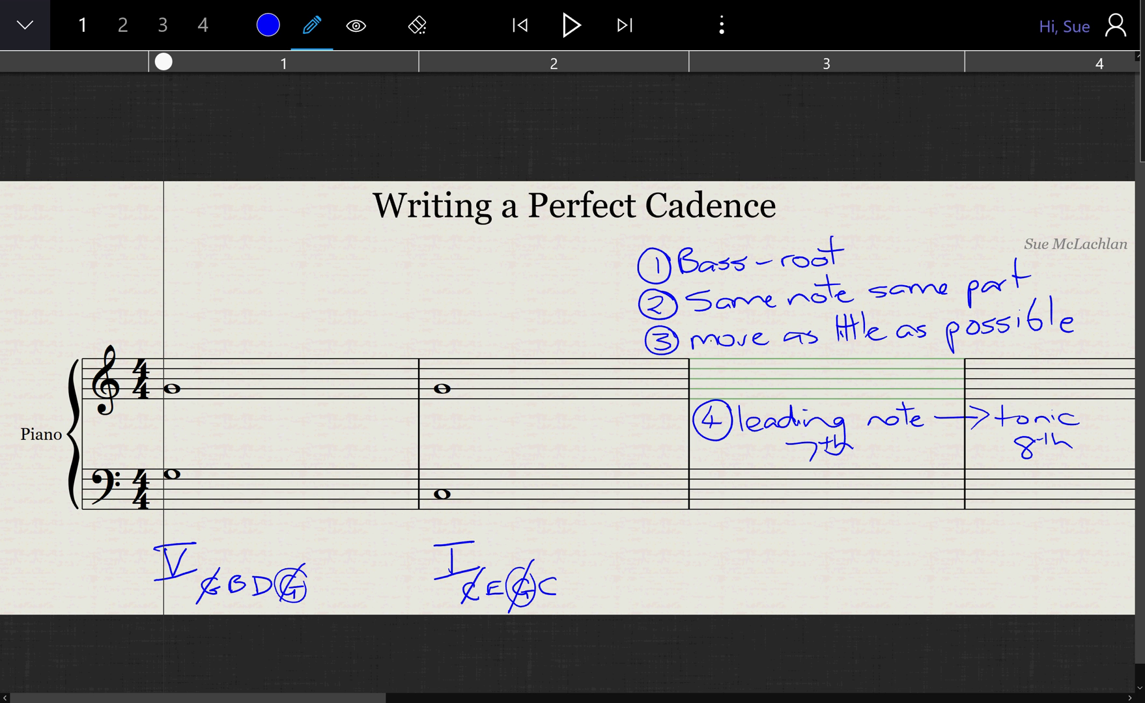
# - Underline the B in the V chord's note list and the final C in the I chord's list
pyautogui.moveTo(228, 599); pyautogui.dragTo(244, 597)
pyautogui.moveTo(542, 598); pyautogui.dragTo(558, 595)
pyautogui.moveTo(544, 602); pyautogui.dragTo(559, 598)
# - Leave annotation mode and add tenor whole notes on the bass staff, B in bar 1 and middle C in bar 2
pyautogui.click(311, 24)
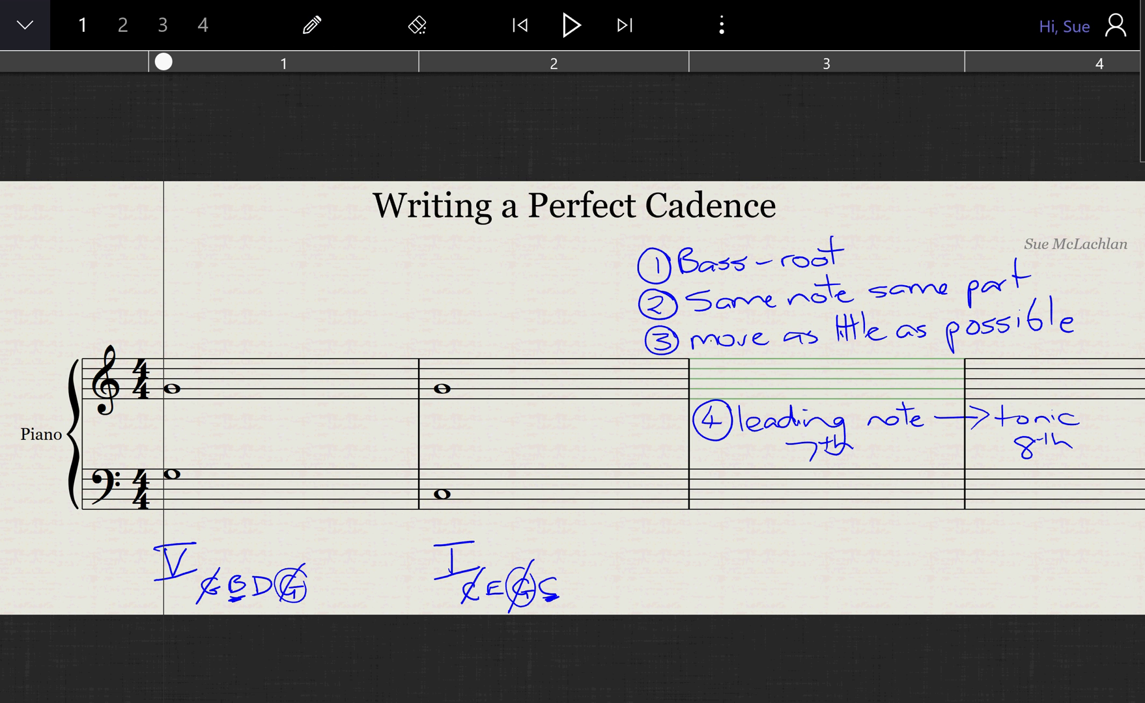
pyautogui.moveTo(173, 456); pyautogui.dragTo(174, 457)
pyautogui.click(442, 459)
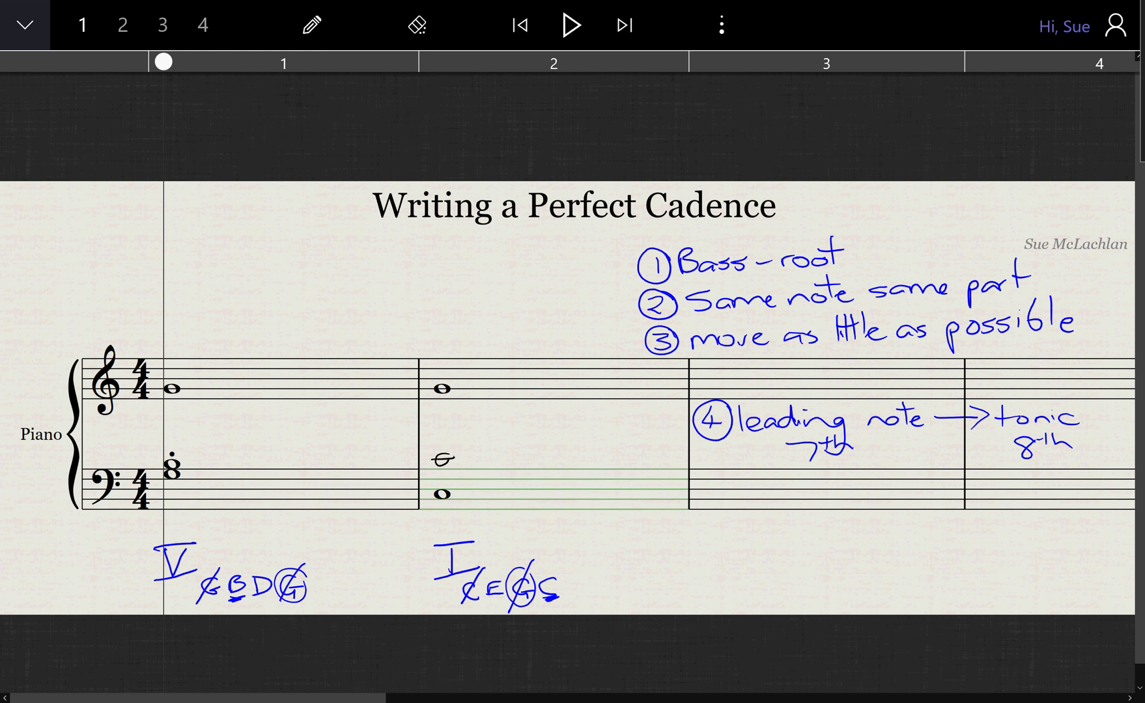
pyautogui.click(702, 461)
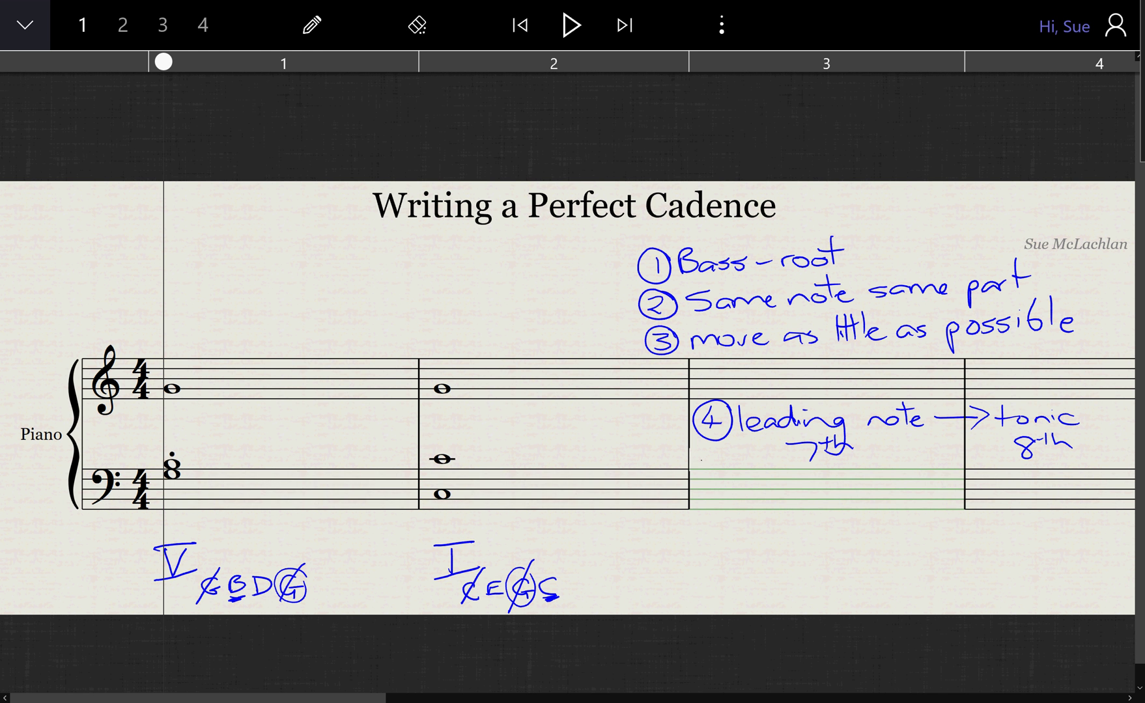
# - Switch to annotating and cross out the underlined B and C in the chord note lists
pyautogui.click(312, 26)
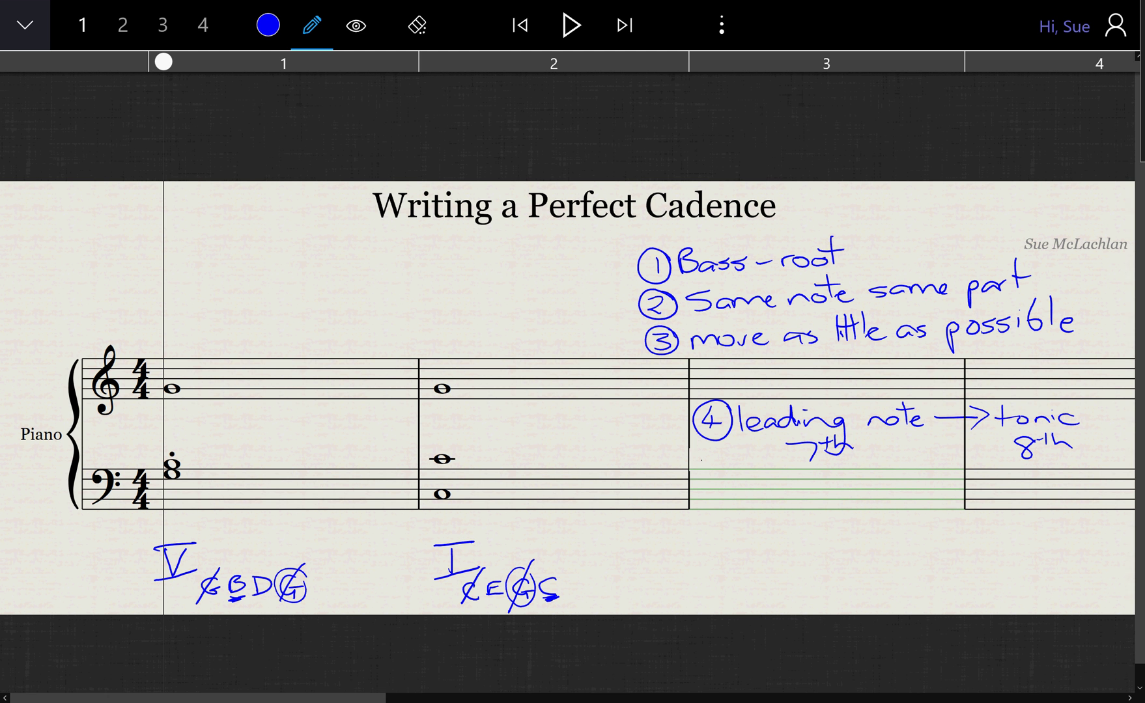
pyautogui.moveTo(249, 573); pyautogui.dragTo(228, 603)
pyautogui.moveTo(564, 568); pyautogui.dragTo(537, 603)
# - Add alto whole notes on the treble staff, D in bar 1 and E in bar 2, and play the cadence back
pyautogui.click(312, 26)
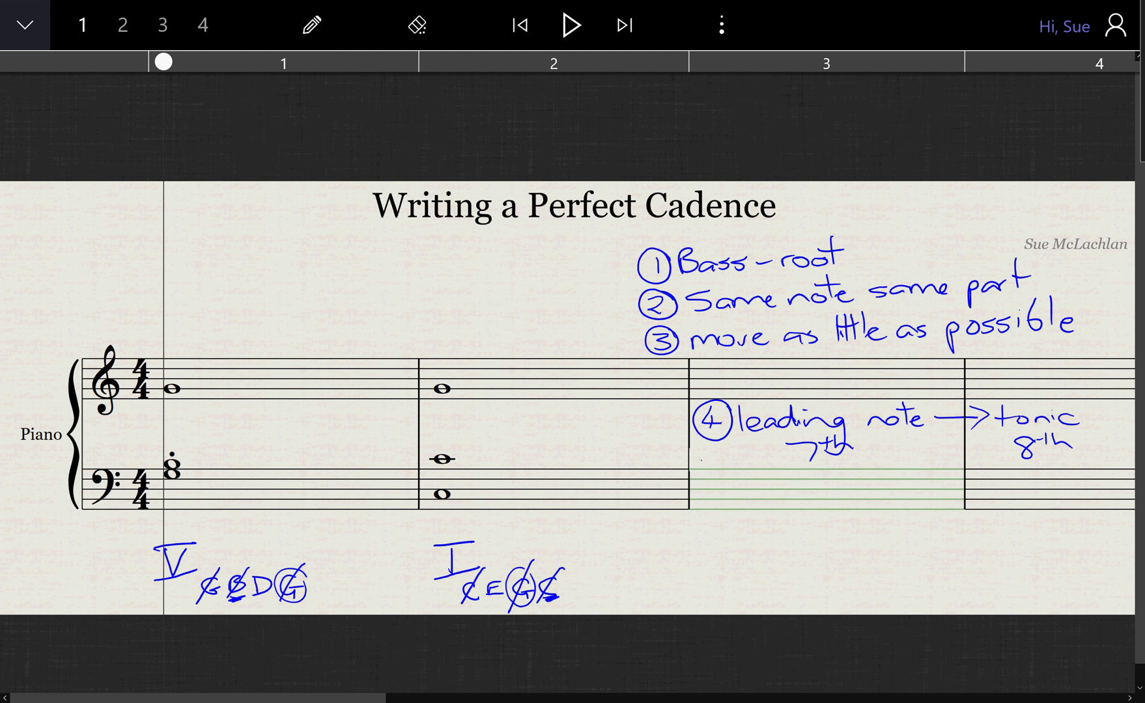
pyautogui.moveTo(167, 402)
pyautogui.mouseDown()
pyautogui.moveTo(179, 405)
pyautogui.moveTo(171, 400)
pyautogui.mouseUp()
pyautogui.moveTo(438, 398); pyautogui.dragTo(446, 395)
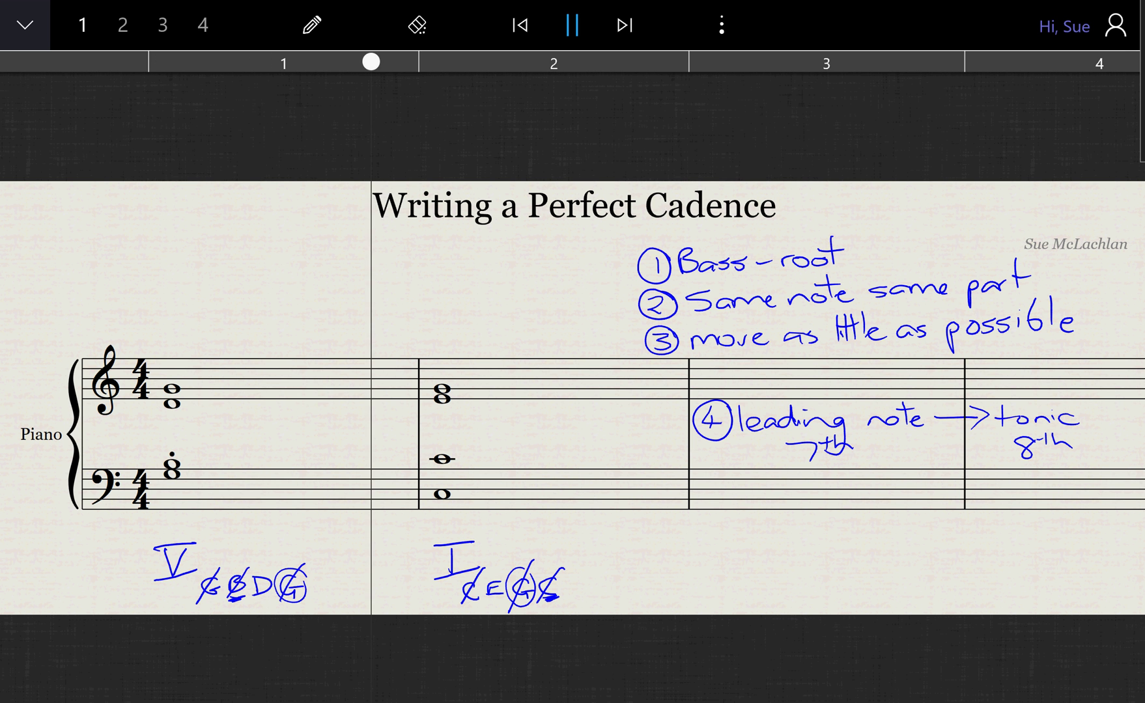
pyautogui.press('space')
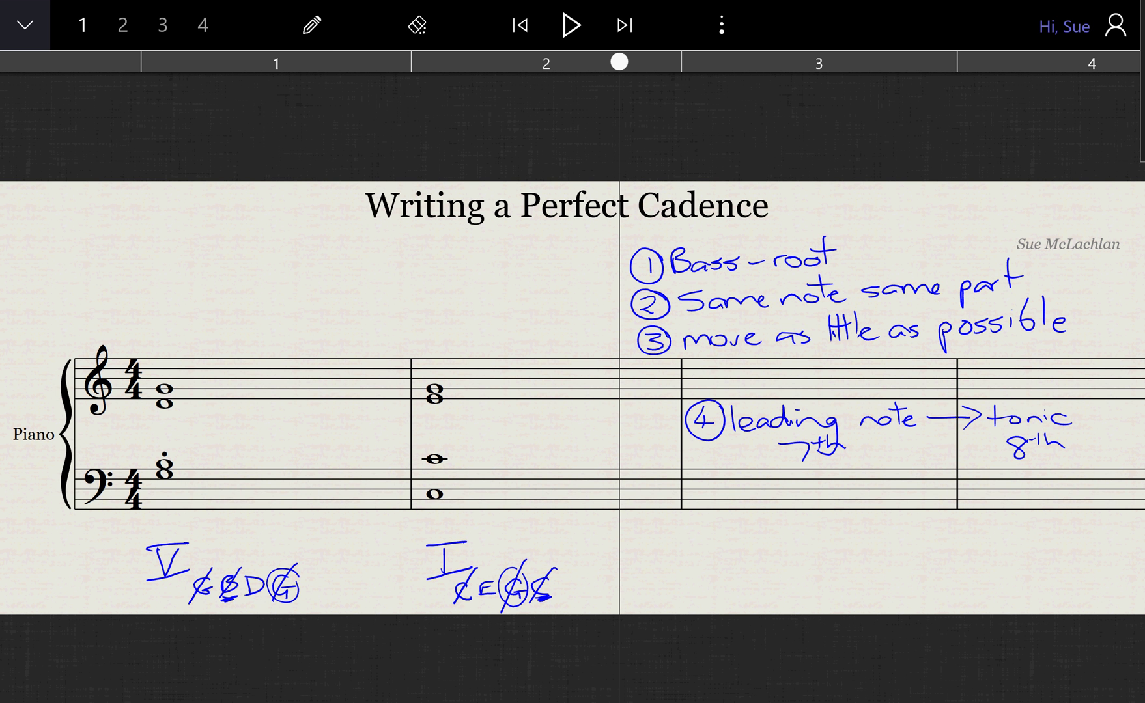
# - Annotate a starred rule above bar 1 reading "No more than an 8ve between"
pyautogui.click(312, 25)
pyautogui.click(312, 25)
pyautogui.click(312, 24)
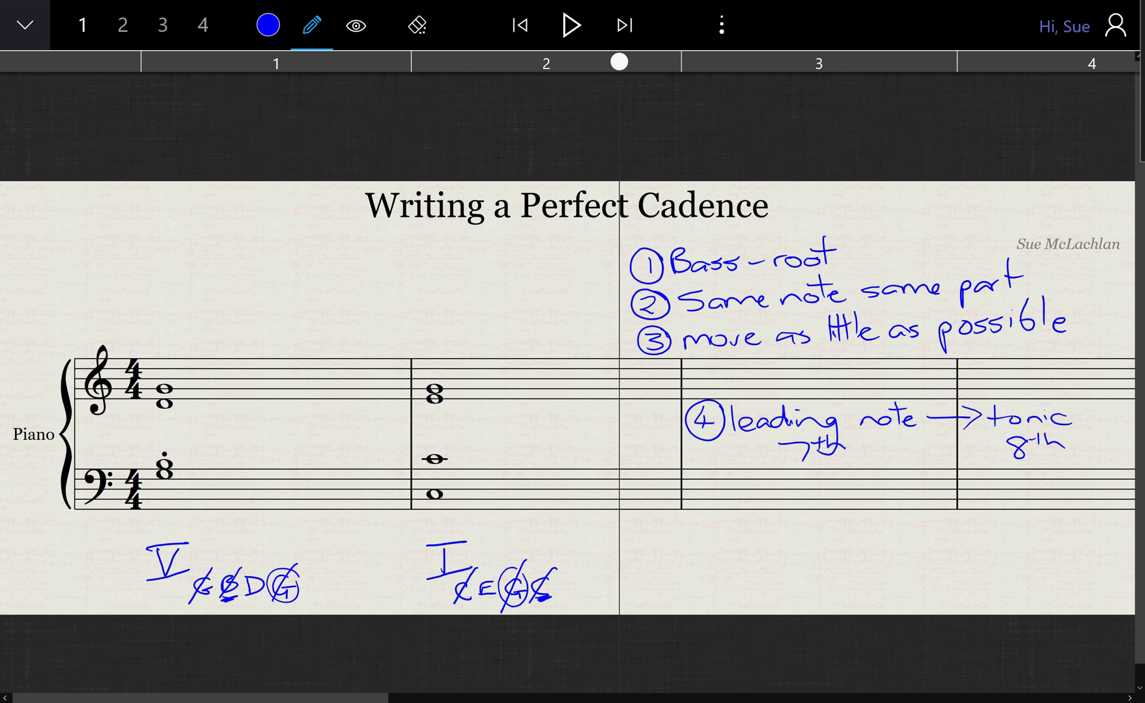
pyautogui.moveTo(147, 232); pyautogui.dragTo(148, 254)
pyautogui.moveTo(138, 243)
pyautogui.mouseDown()
pyautogui.moveTo(159, 242)
pyautogui.moveTo(156, 253)
pyautogui.mouseUp()
pyautogui.moveTo(157, 233)
pyautogui.mouseDown()
pyautogui.moveTo(139, 253)
pyautogui.moveTo(154, 249)
pyautogui.mouseUp()
pyautogui.moveTo(168, 250)
pyautogui.mouseDown()
pyautogui.moveTo(169, 236)
pyautogui.moveTo(247, 254)
pyautogui.mouseUp()
pyautogui.moveTo(174, 227)
pyautogui.mouseDown()
pyautogui.moveTo(174, 209)
pyautogui.moveTo(193, 208)
pyautogui.moveTo(263, 258)
pyautogui.moveTo(275, 241)
pyautogui.mouseUp()
pyautogui.moveTo(278, 228); pyautogui.dragTo(290, 259)
pyautogui.moveTo(306, 247)
pyautogui.mouseDown()
pyautogui.moveTo(312, 260)
pyautogui.moveTo(391, 256)
pyautogui.mouseUp()
pyautogui.moveTo(433, 238)
pyautogui.mouseDown()
pyautogui.moveTo(421, 240)
pyautogui.moveTo(477, 256)
pyautogui.mouseUp()
pyautogui.moveTo(197, 261)
pyautogui.mouseDown()
pyautogui.moveTo(200, 299)
pyautogui.moveTo(235, 295)
pyautogui.mouseUp()
pyautogui.moveTo(240, 266); pyautogui.dragTo(242, 294)
pyautogui.moveTo(233, 279); pyautogui.dragTo(337, 286)
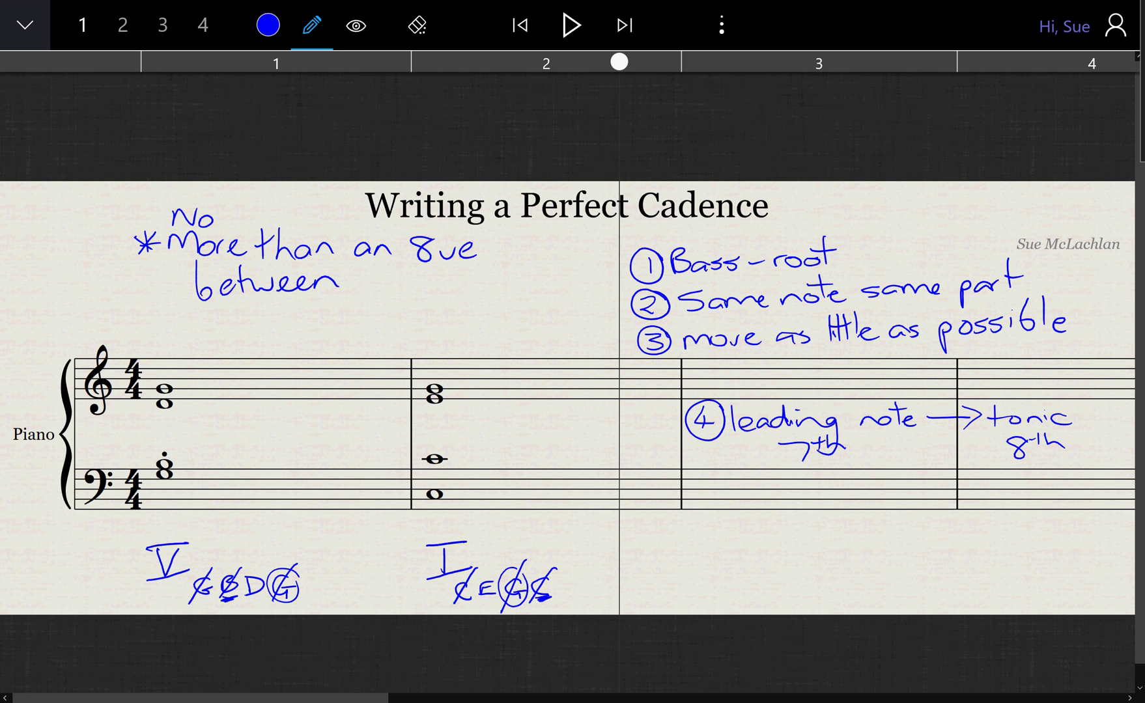
# - Complete the starred octave rule with "except T & B" followed by a tick
pyautogui.moveTo(254, 315); pyautogui.dragTo(272, 319)
pyautogui.moveTo(273, 312); pyautogui.dragTo(298, 322)
pyautogui.moveTo(303, 318); pyautogui.dragTo(349, 318)
pyautogui.moveTo(340, 307)
pyautogui.mouseDown()
pyautogui.moveTo(355, 302)
pyautogui.moveTo(381, 323)
pyautogui.moveTo(401, 293)
pyautogui.moveTo(420, 321)
pyautogui.moveTo(432, 308)
pyautogui.mouseUp()
pyautogui.moveTo(478, 309); pyautogui.dragTo(523, 295)
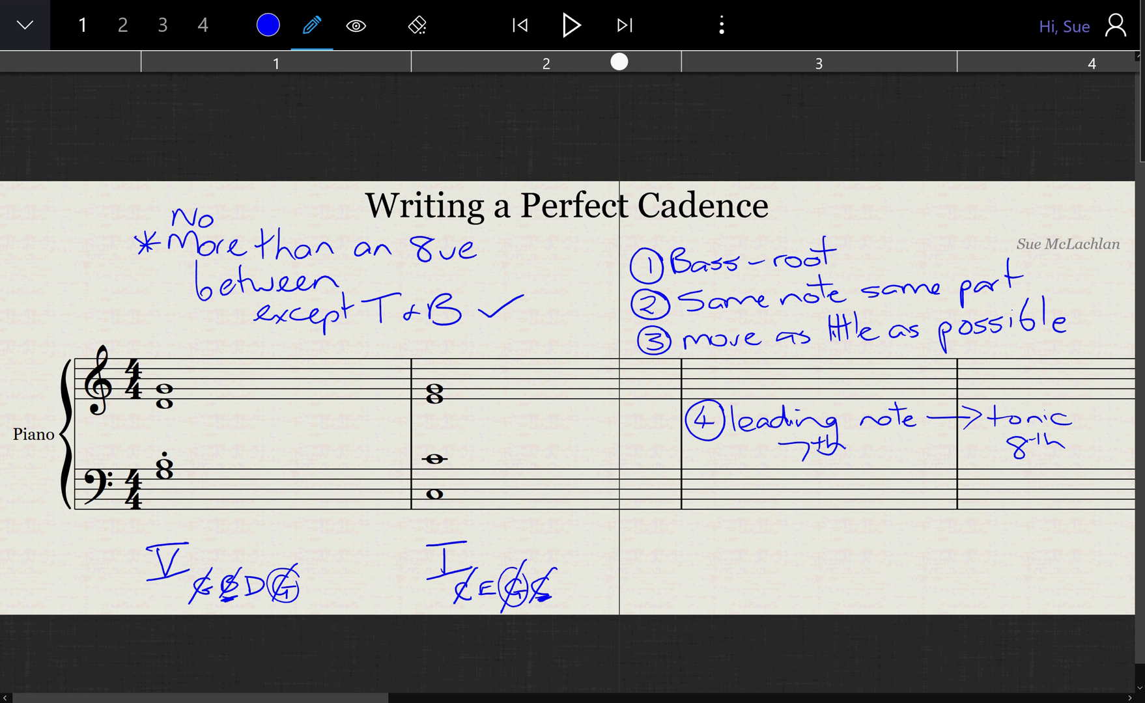
# - In bar 2, bracket the tenor–bass gap with a tick and the alto–tenor gap with the note "no more than 8ve"
pyautogui.moveTo(457, 458)
pyautogui.mouseDown()
pyautogui.moveTo(475, 477)
pyautogui.moveTo(465, 495)
pyautogui.mouseUp()
pyautogui.moveTo(501, 474); pyautogui.dragTo(536, 460)
pyautogui.moveTo(460, 401)
pyautogui.mouseDown()
pyautogui.moveTo(482, 435)
pyautogui.moveTo(458, 447)
pyautogui.moveTo(503, 414)
pyautogui.mouseUp()
pyautogui.moveTo(512, 420); pyautogui.dragTo(558, 408)
pyautogui.moveTo(561, 410); pyautogui.dragTo(571, 406)
pyautogui.moveTo(502, 423); pyautogui.dragTo(503, 437)
pyautogui.moveTo(496, 429); pyautogui.dragTo(590, 430)
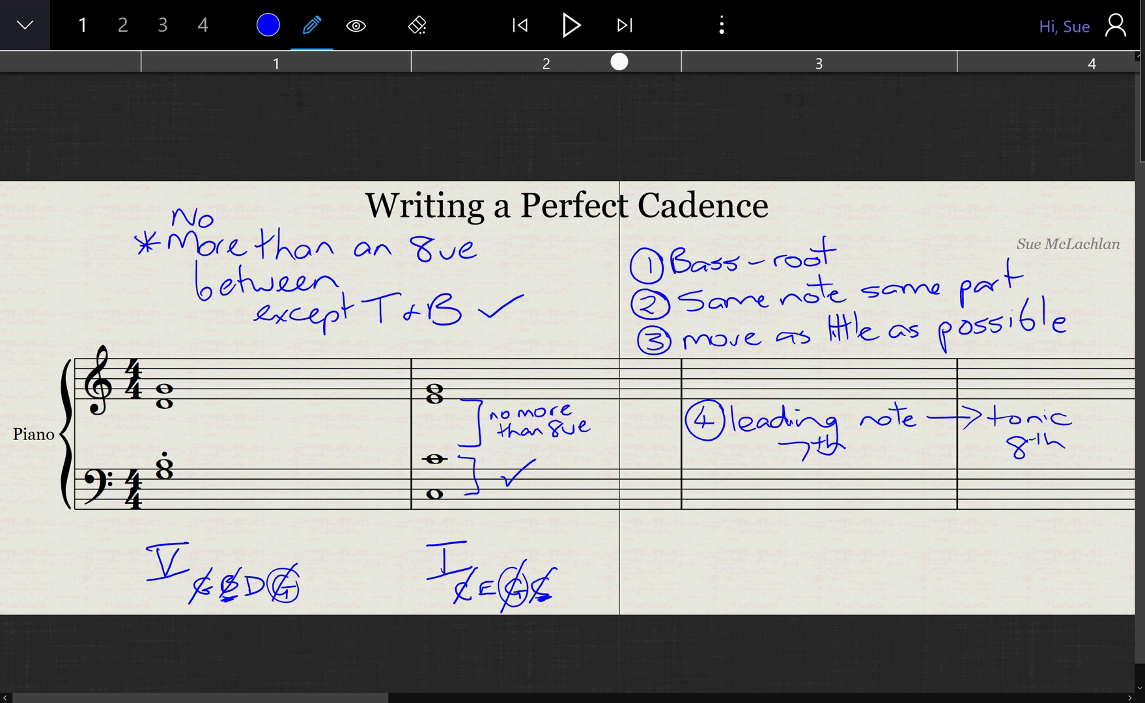